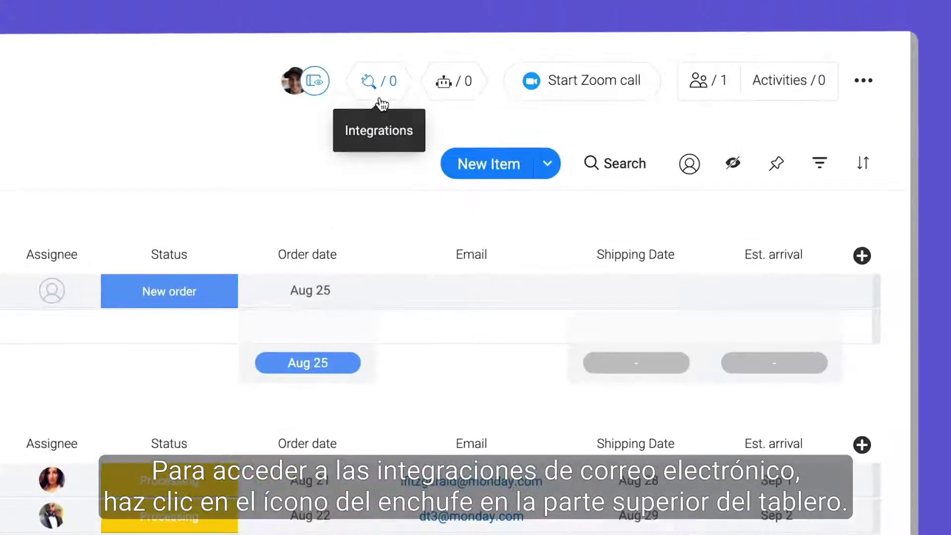
- Open the Order Tracking board's Integrations Center and its Gmail integration recipes
{"action": "left_click", "coordinate": [380, 89]}
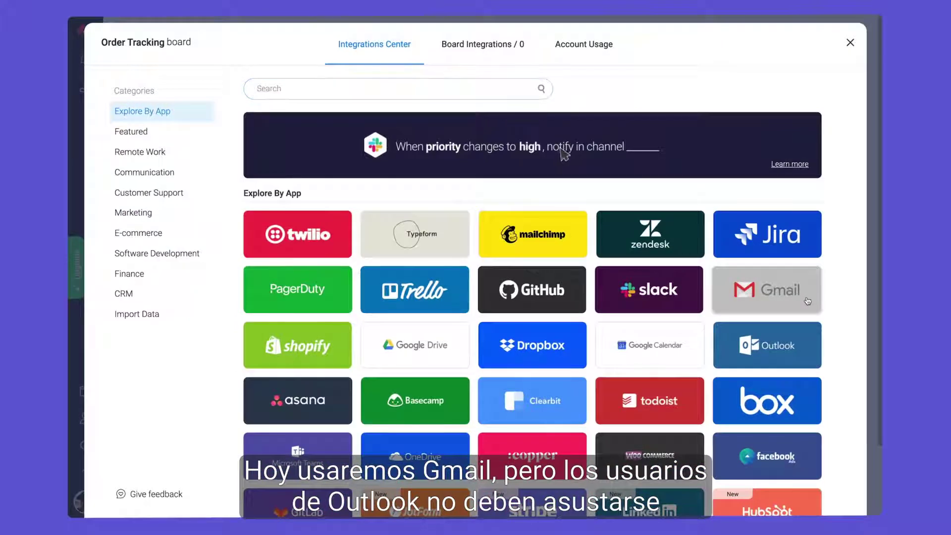
{"action": "left_click", "coordinate": [808, 301]}
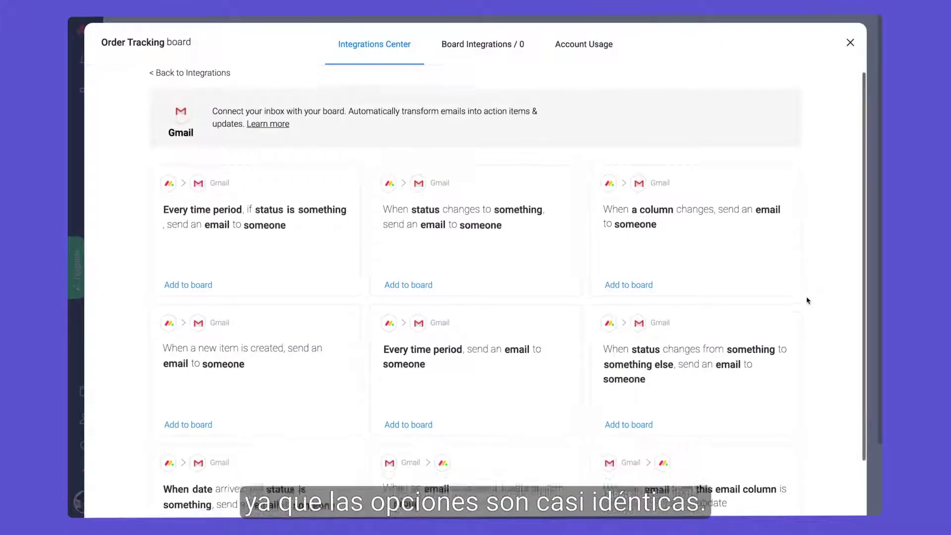
{"action": "scroll", "coordinate": [808, 300], "scroll_direction": "down", "scroll_amount": 2}
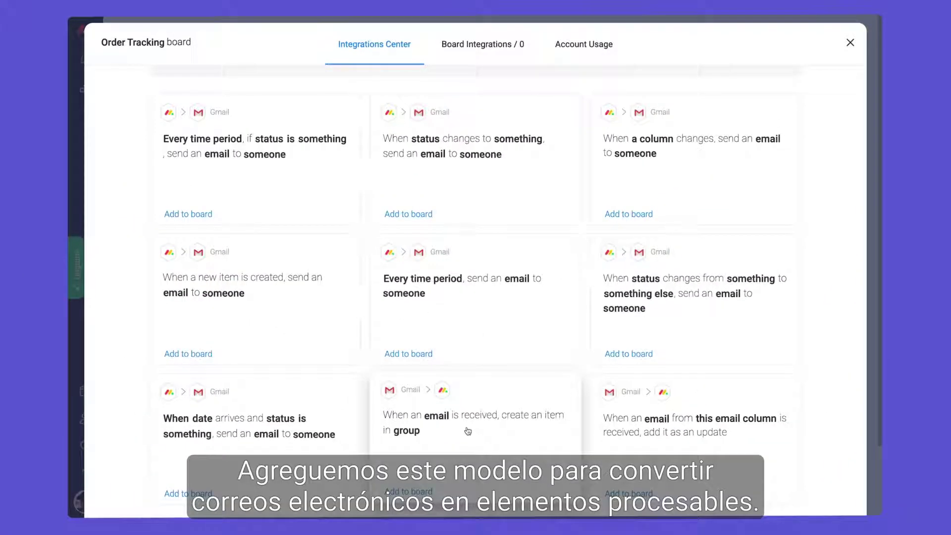
- Add the 'email received creates an item' Gmail recipe and allow Google account access
{"action": "left_click", "coordinate": [468, 431]}
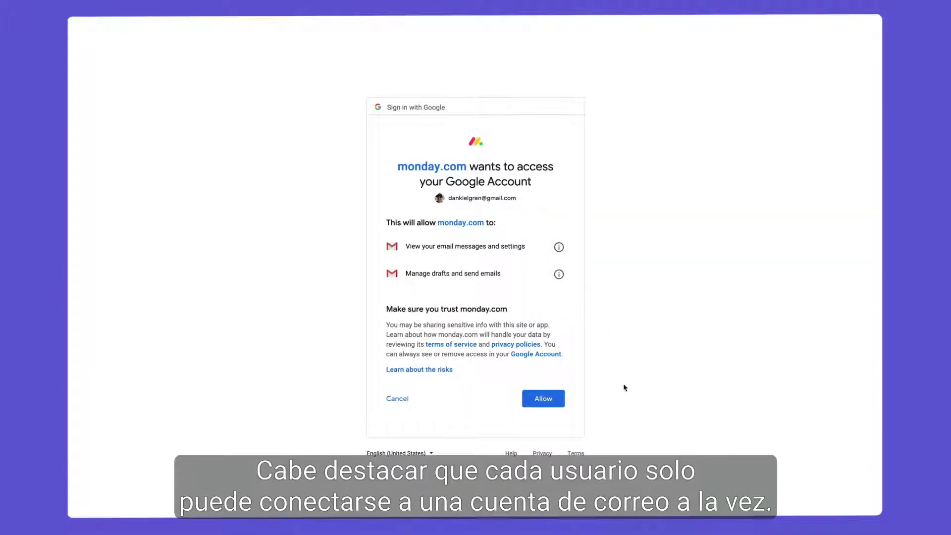
{"action": "left_click", "coordinate": [543, 401]}
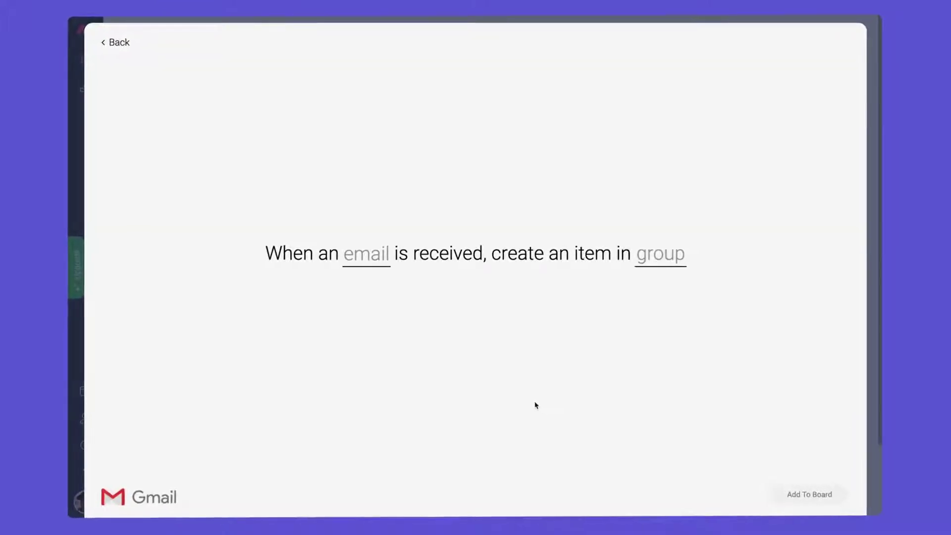
- Filter the recipe to emails whose Subject Or Body includes the term, targeting New orders
{"action": "left_click", "coordinate": [365, 253]}
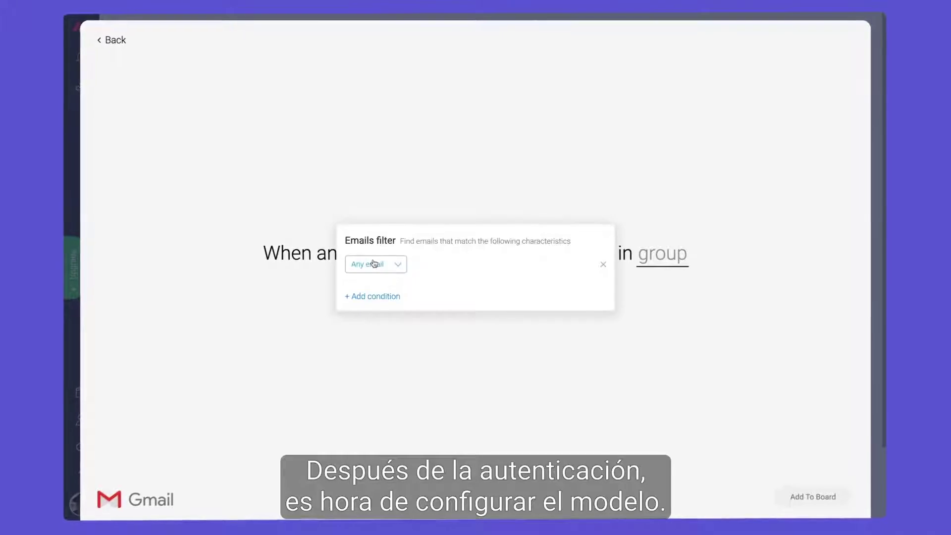
{"action": "left_click", "coordinate": [384, 264]}
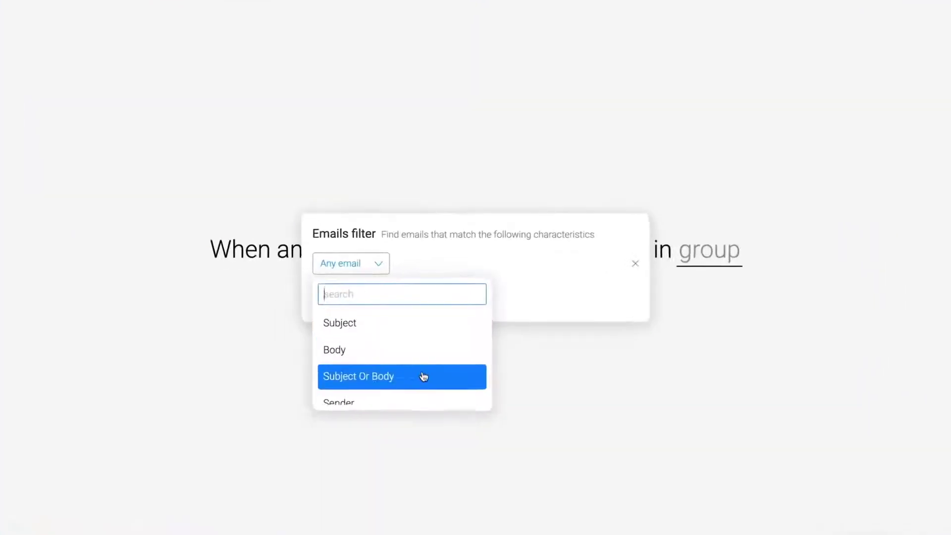
{"action": "left_click", "coordinate": [379, 372]}
{"action": "left_click", "coordinate": [520, 263]}
{"action": "left_click", "coordinate": [475, 305]}
{"action": "left_click", "coordinate": [592, 262]}
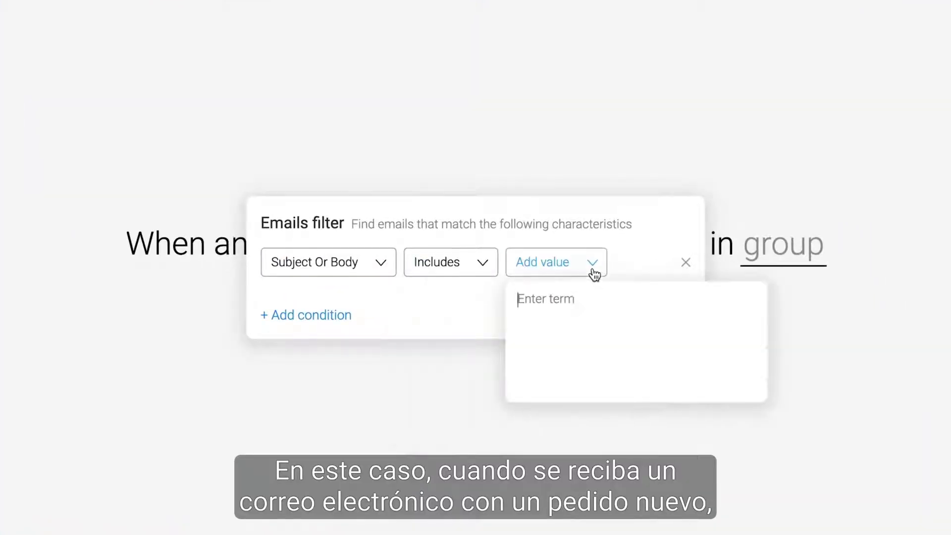
{"action": "type", "text": "New Orders"}
{"action": "key", "text": "Return"}
{"action": "left_click", "coordinate": [449, 357]}
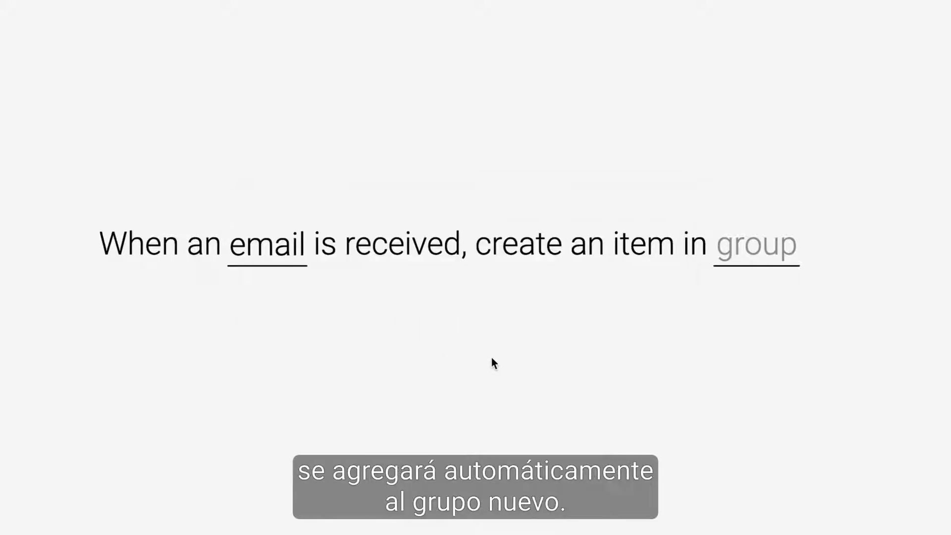
{"action": "left_click", "coordinate": [751, 246]}
{"action": "left_click", "coordinate": [789, 324]}
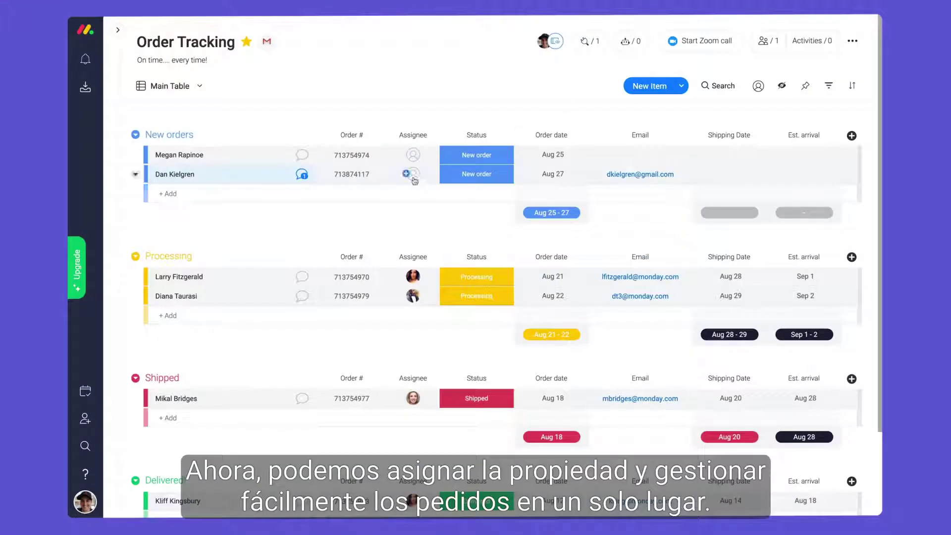
{"action": "left_click", "coordinate": [414, 173]}
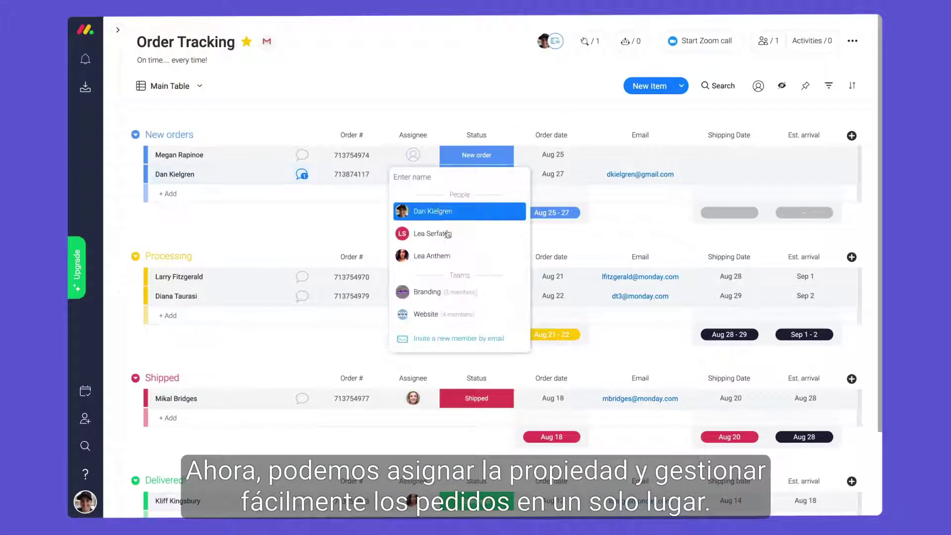
{"action": "left_click", "coordinate": [446, 211]}
{"action": "left_click", "coordinate": [477, 224]}
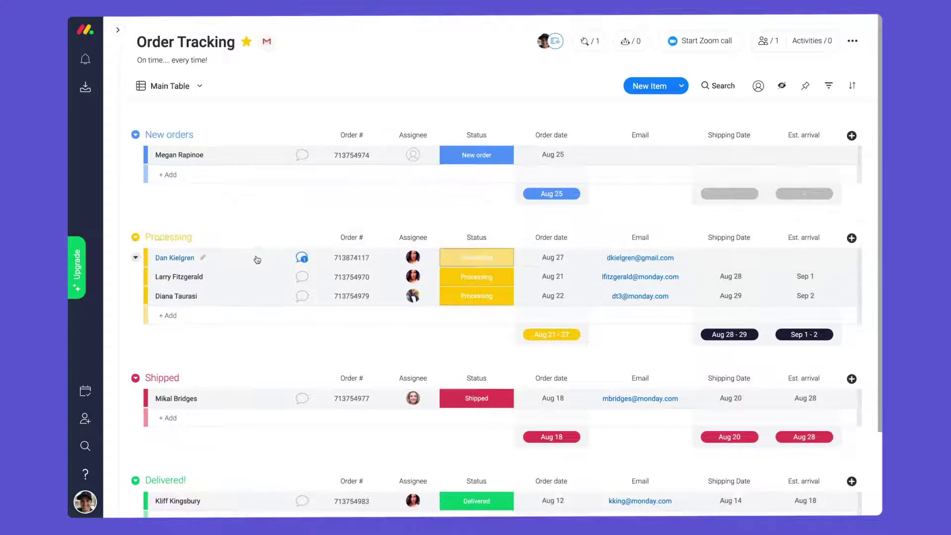
{"action": "mouse_move", "coordinate": [476, 135]}
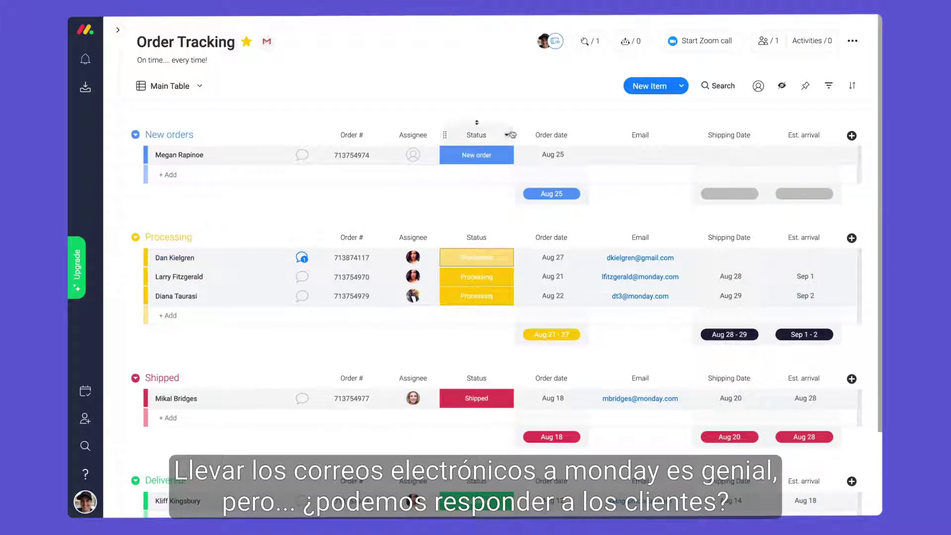
- Add a Gmail automation emailing the Email column on Shipped, then mark the order Shipped
{"action": "left_click", "coordinate": [591, 40]}
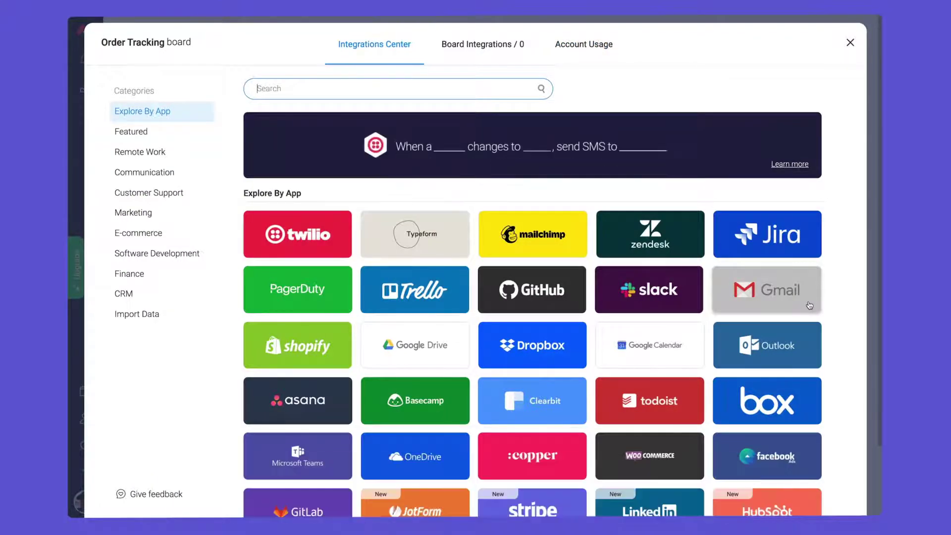
{"action": "left_click", "coordinate": [788, 298]}
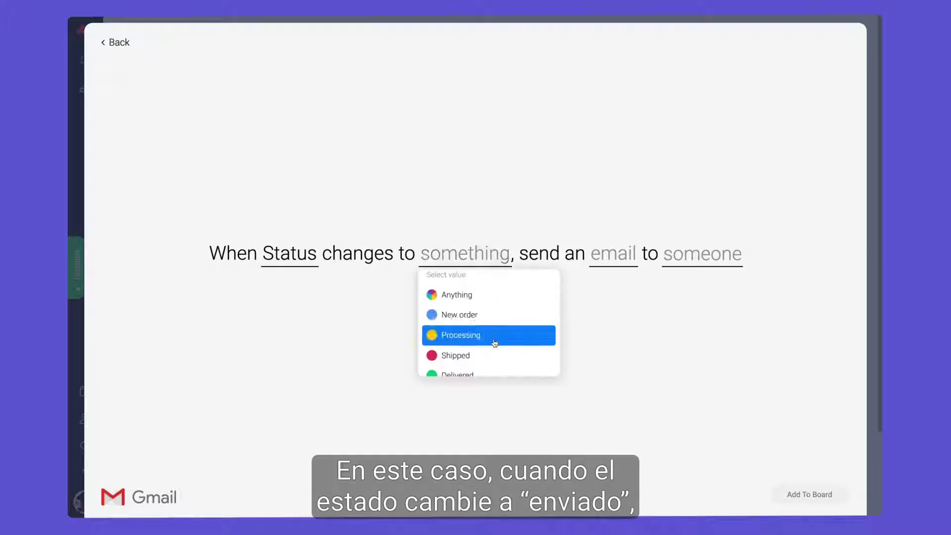
{"action": "left_click", "coordinate": [488, 361]}
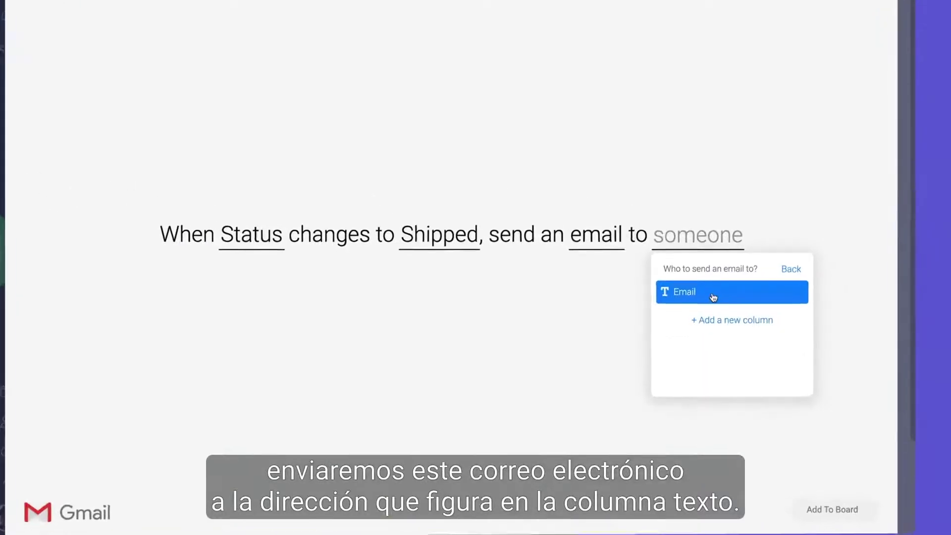
{"action": "left_click", "coordinate": [699, 305]}
{"action": "left_click", "coordinate": [809, 495]}
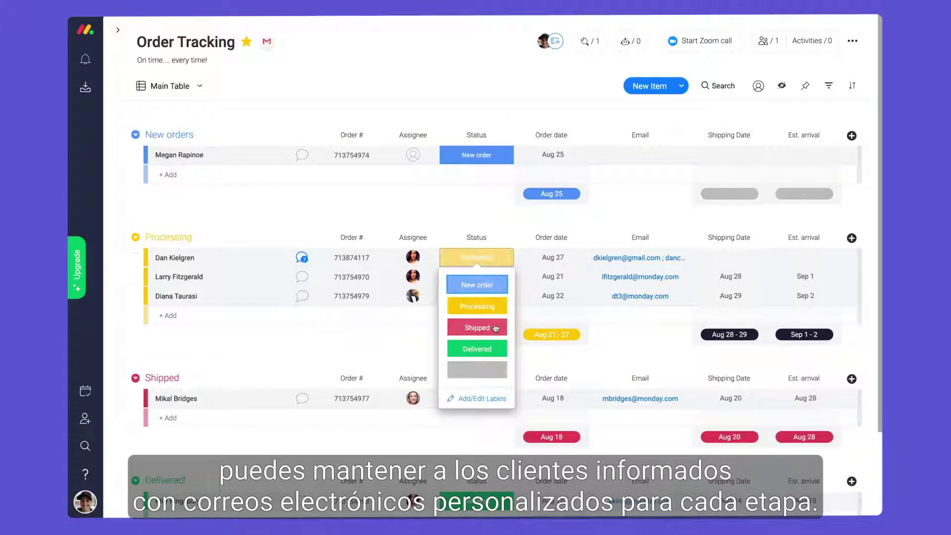
{"action": "left_click", "coordinate": [477, 328]}
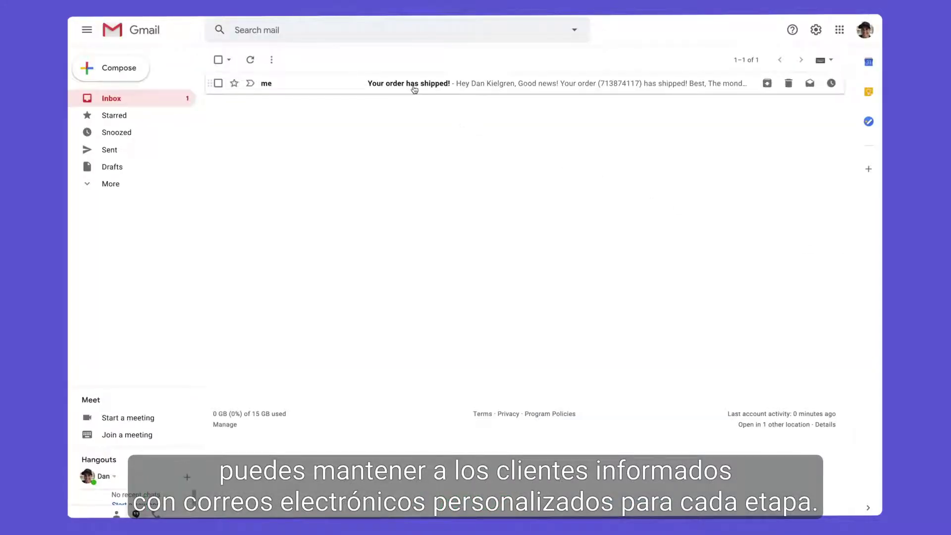
{"action": "left_click", "coordinate": [415, 84]}
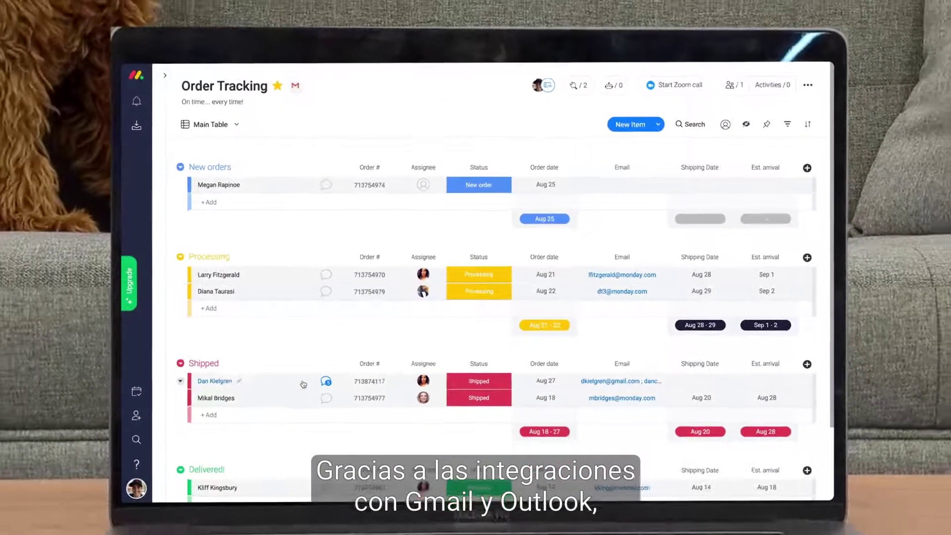
{"action": "left_click", "coordinate": [325, 381]}
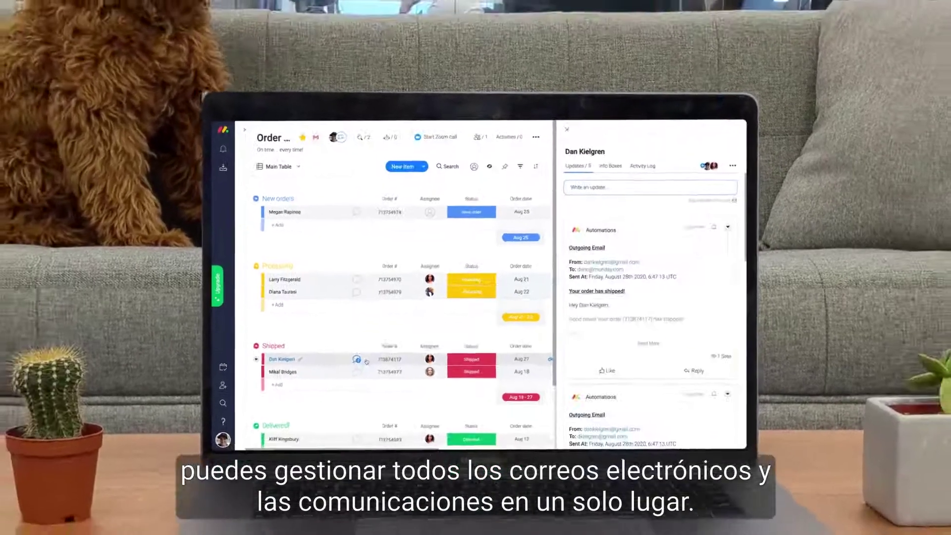